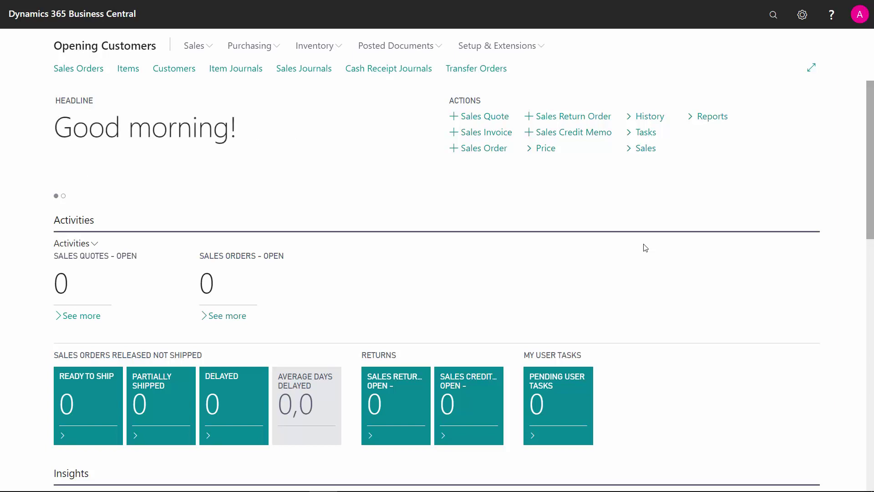
Open the General Journals page on the MANUAL batch via a 'gen jou' search
{"action": "left_click", "coordinate": [772, 18]}
{"action": "type", "text": "gen jou"}
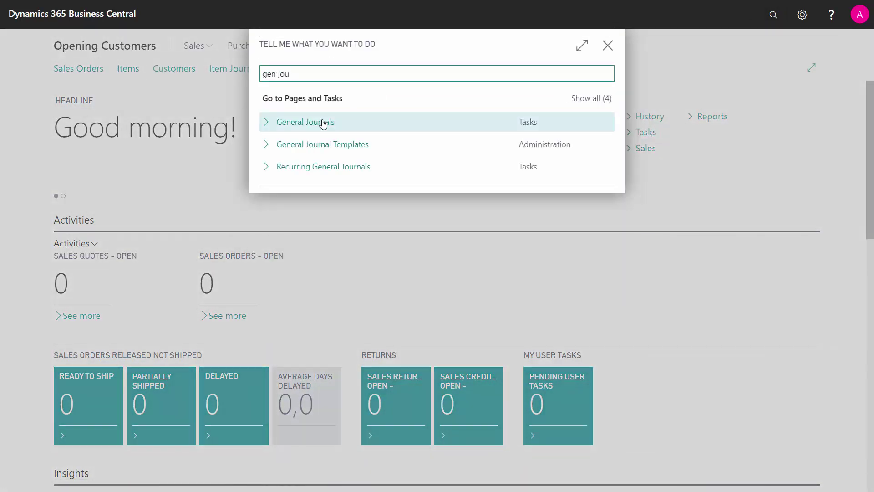
{"action": "left_click", "coordinate": [323, 126]}
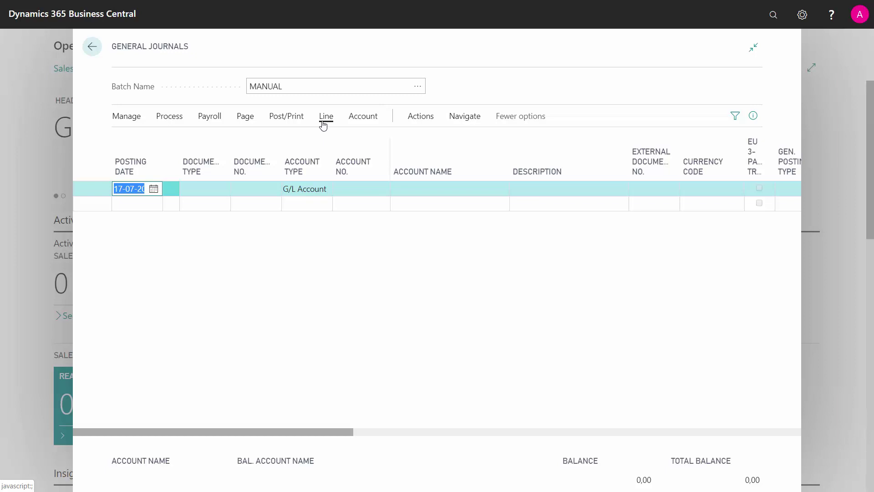
Open the Chart of Accounts, confirm account 11220 has no ledger entries, and return
{"action": "left_click", "coordinate": [774, 17]}
{"action": "type", "text": "char"}
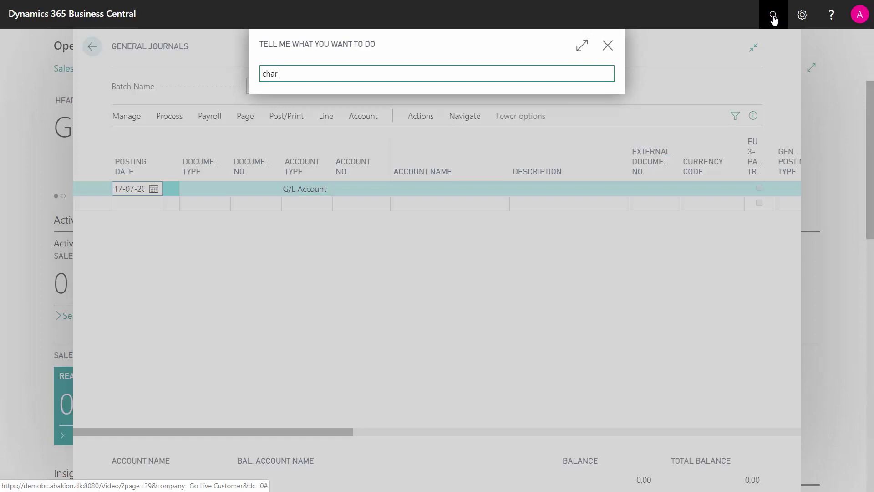
{"action": "type", "text": " a"}
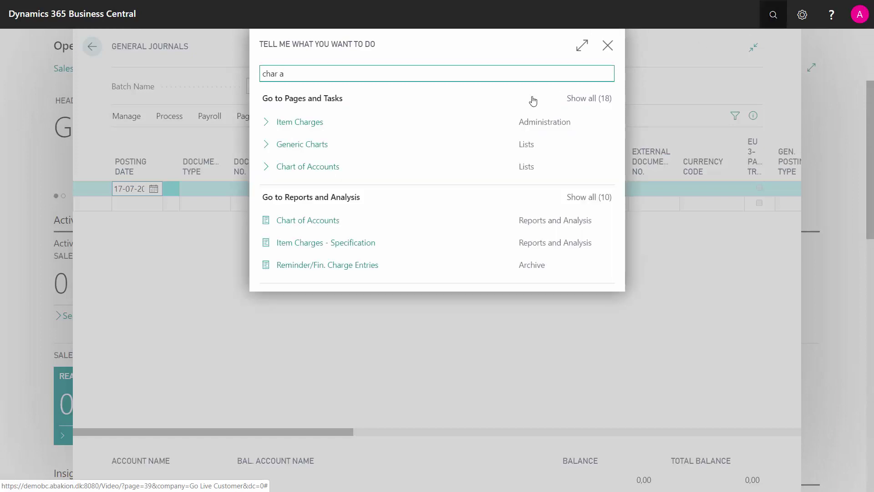
{"action": "left_click", "coordinate": [327, 168]}
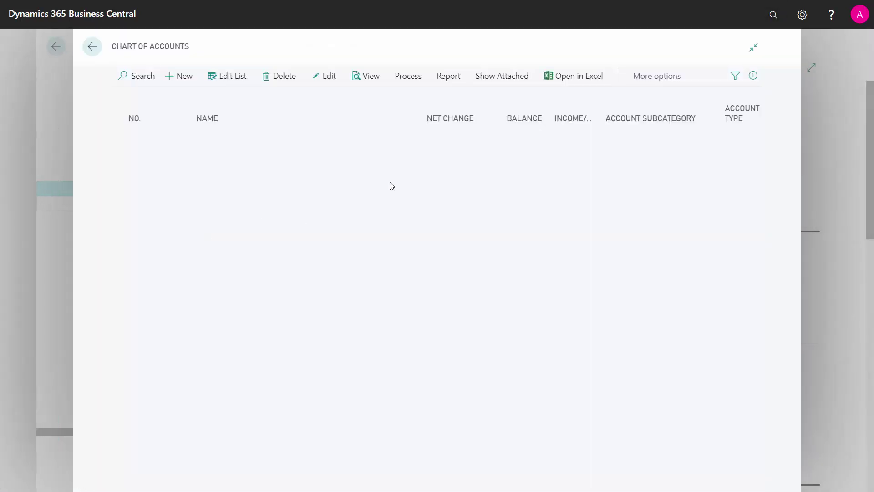
{"action": "left_click", "coordinate": [472, 200]}
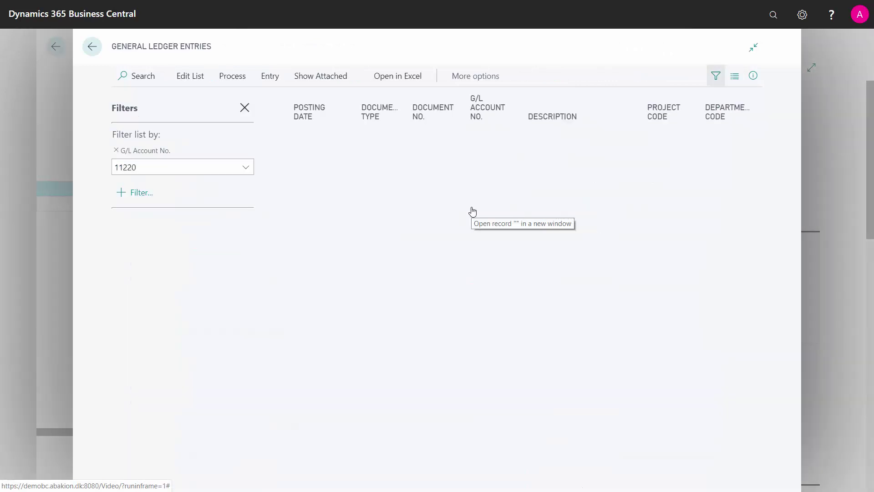
{"action": "left_click", "coordinate": [116, 151]}
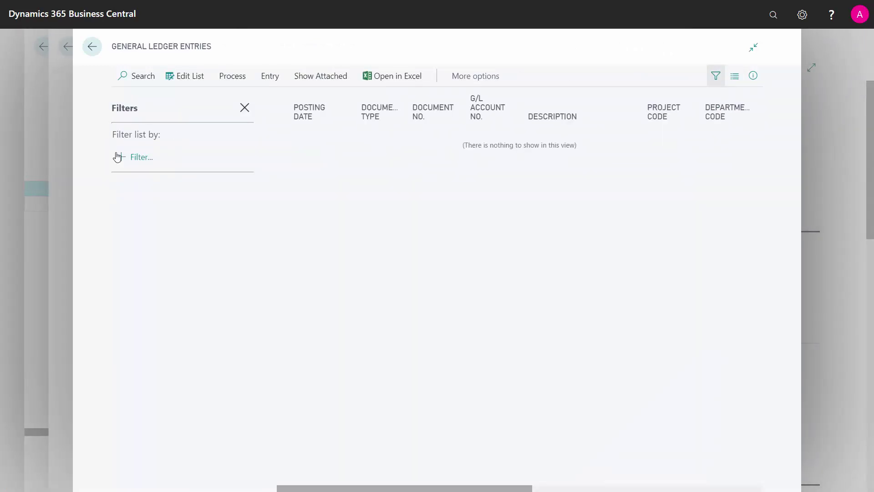
{"action": "left_click", "coordinate": [106, 55]}
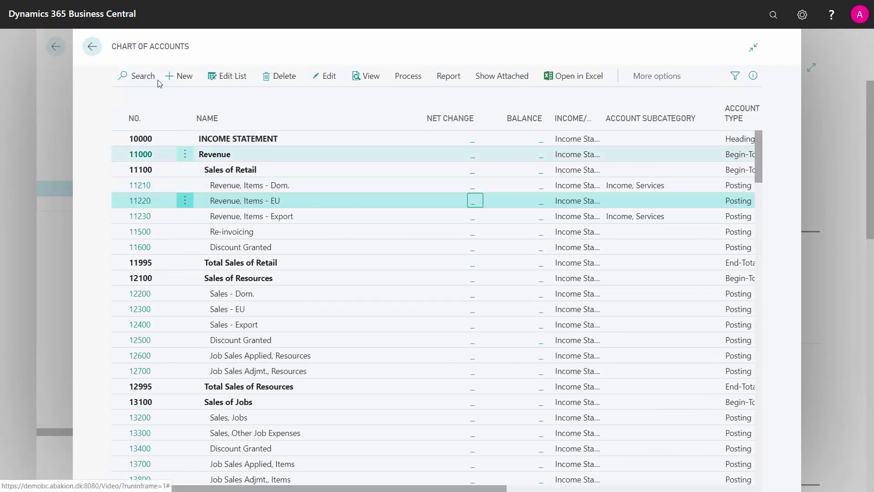
Return to the General Journals page and focus the Batch Name field
{"action": "left_click", "coordinate": [91, 51]}
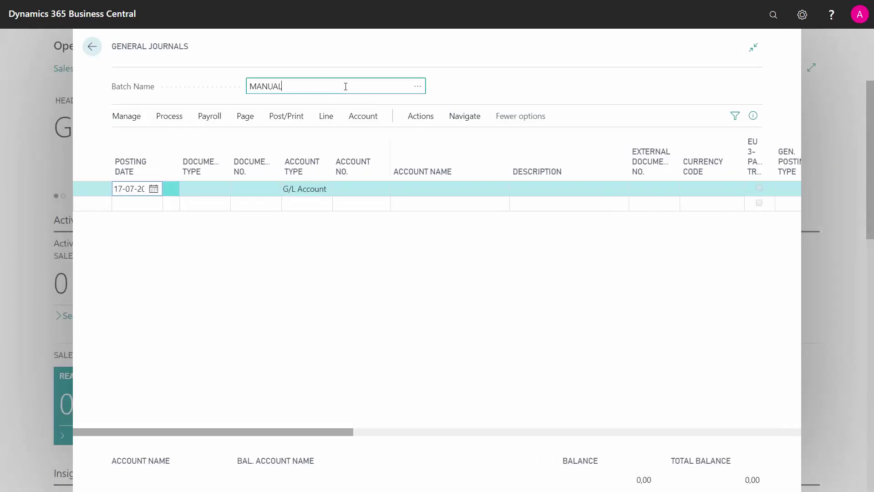
{"action": "left_click", "coordinate": [345, 86]}
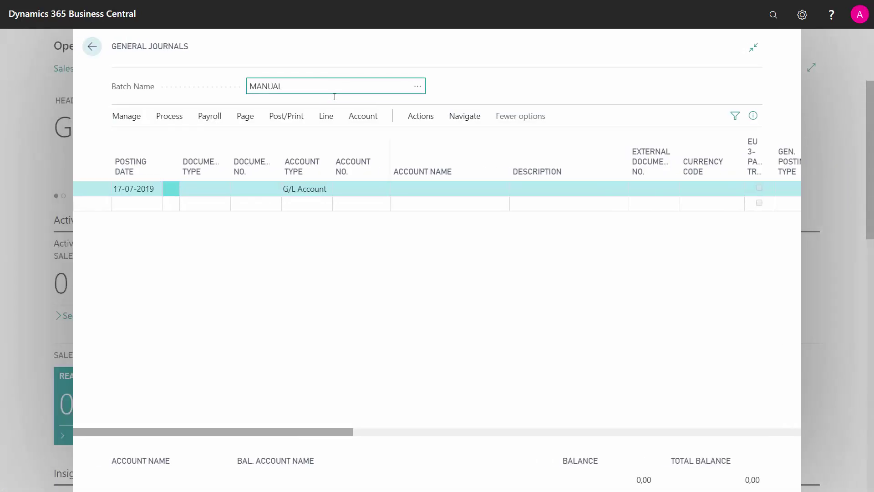
{"action": "left_click", "coordinate": [208, 173]}
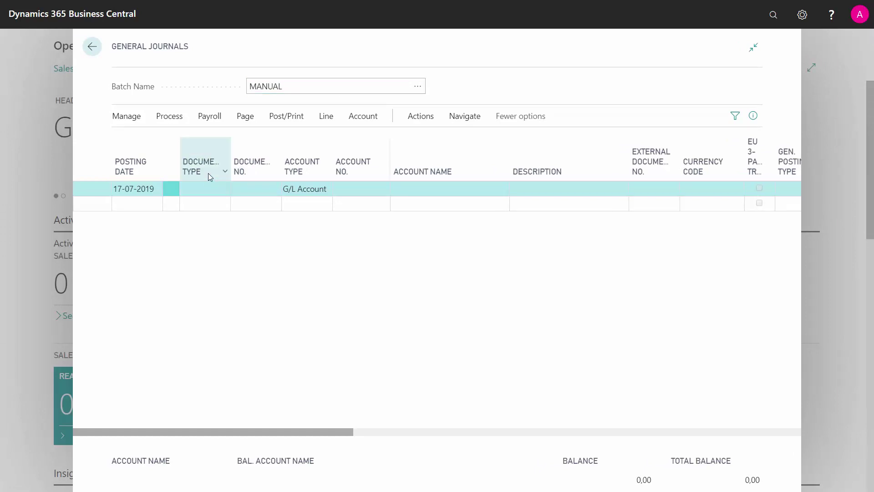
{"action": "left_click", "coordinate": [350, 88]}
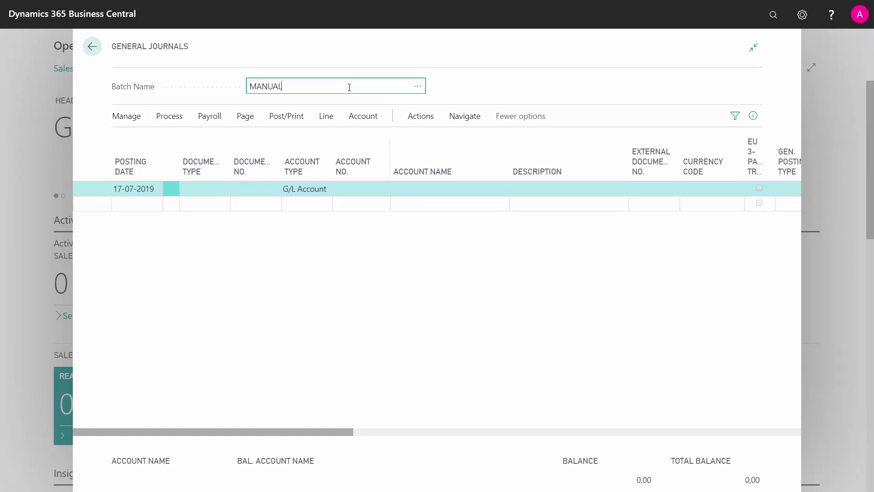
Open the batch list for editing and check MANUAL's No. Series choices without picking one
{"action": "left_click", "coordinate": [419, 87]}
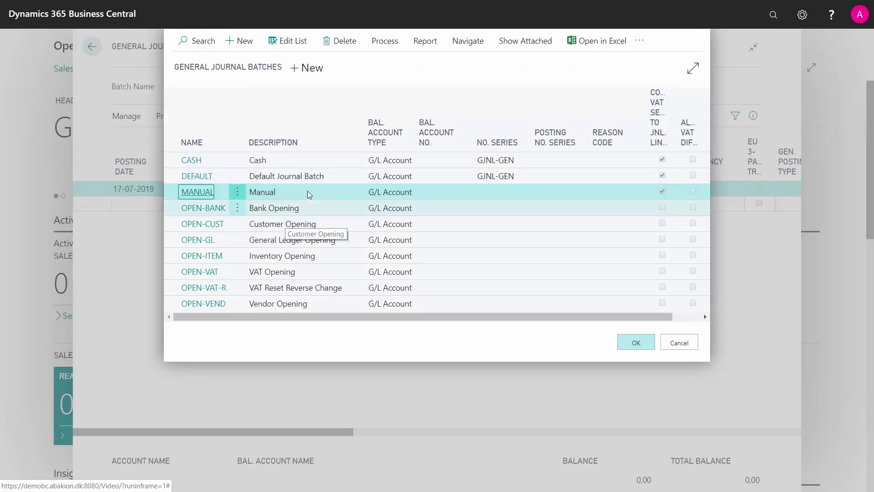
{"action": "left_click", "coordinate": [289, 192]}
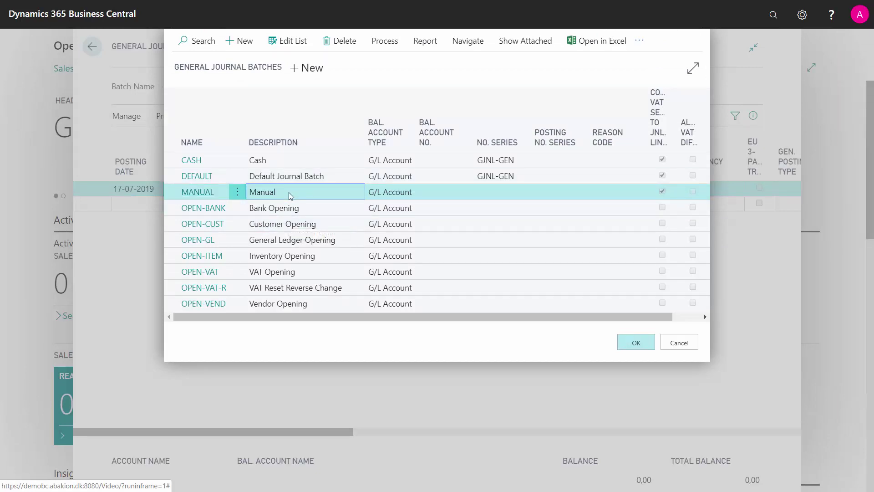
{"action": "left_click", "coordinate": [292, 40]}
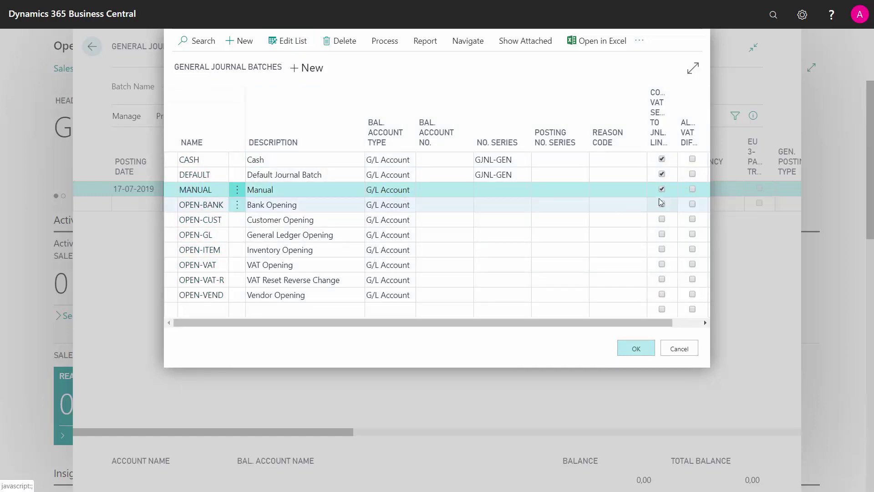
{"action": "left_click", "coordinate": [496, 190]}
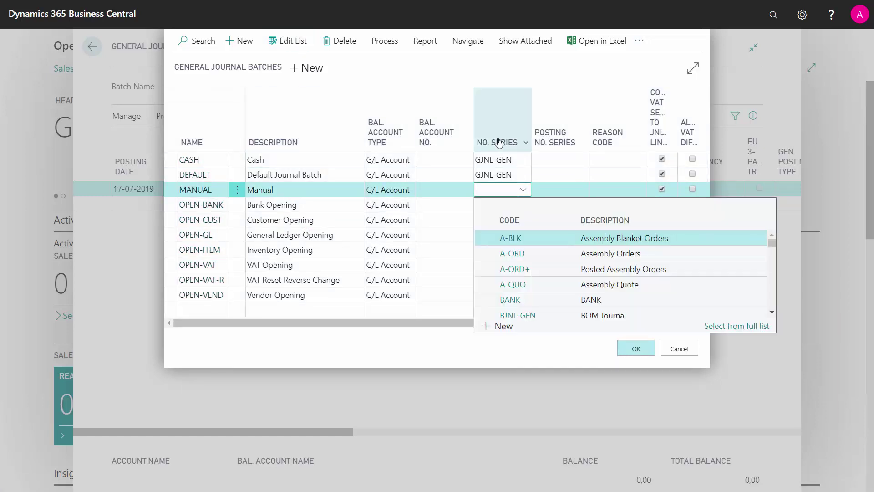
{"action": "left_click", "coordinate": [680, 348]}
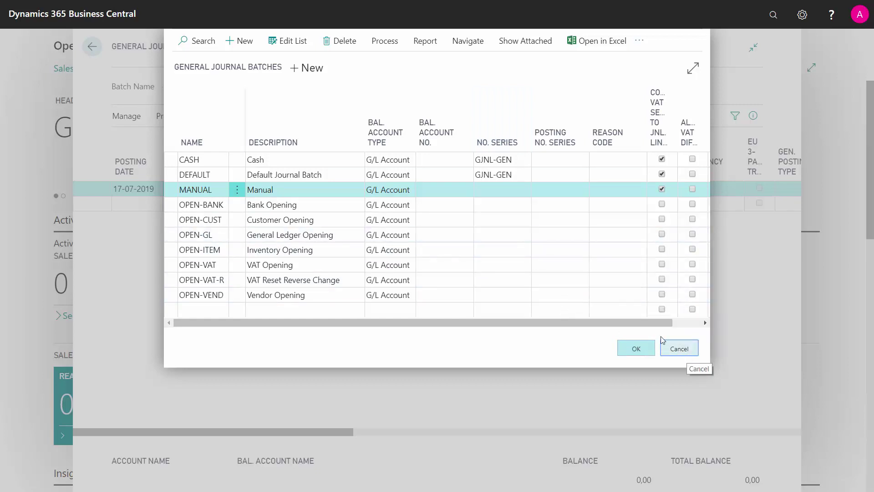
Make the journal line an Invoice with document number SO120001
{"action": "left_click", "coordinate": [674, 347]}
{"action": "left_click", "coordinate": [211, 188]}
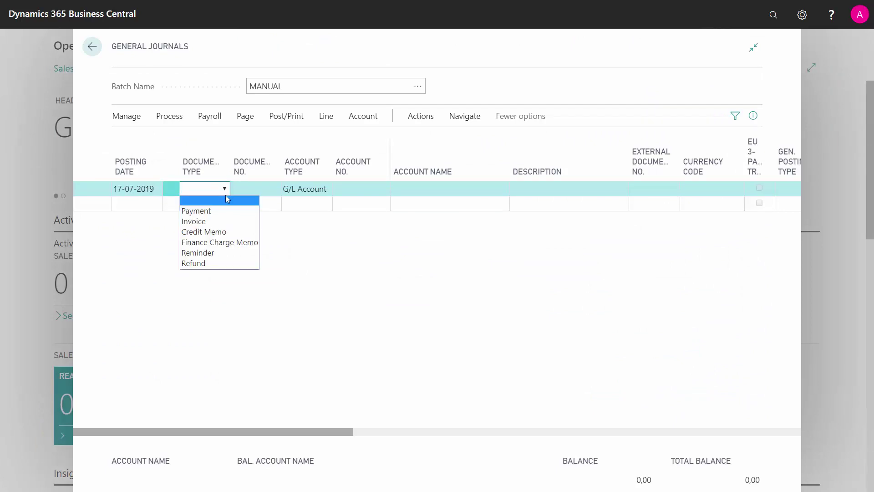
{"action": "left_click", "coordinate": [197, 221]}
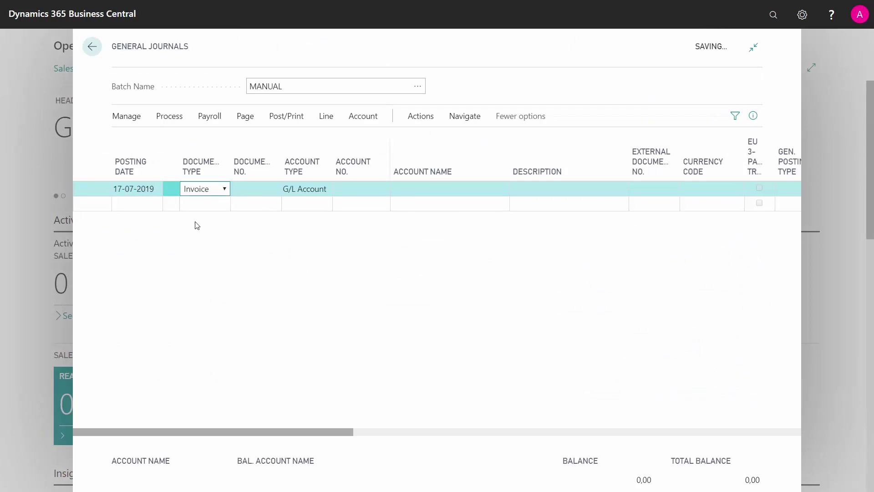
{"action": "left_click", "coordinate": [260, 189]}
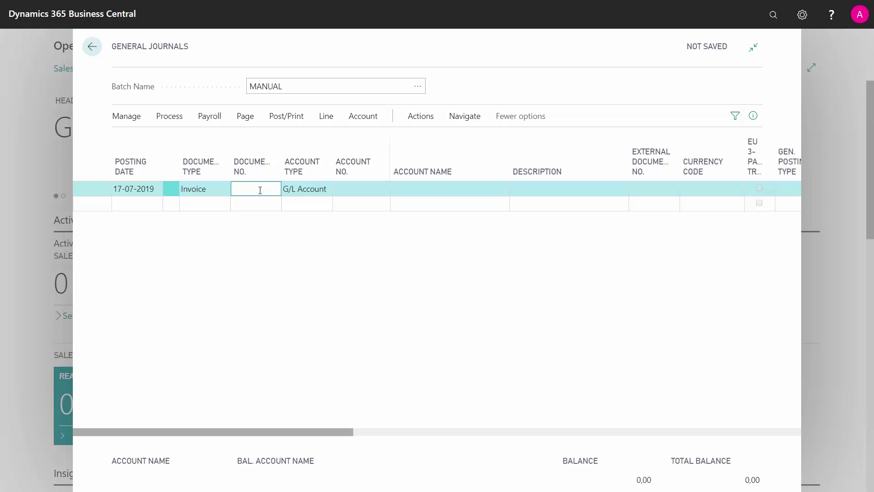
{"action": "type", "text": "so120001"}
{"action": "key", "text": "Tab"}
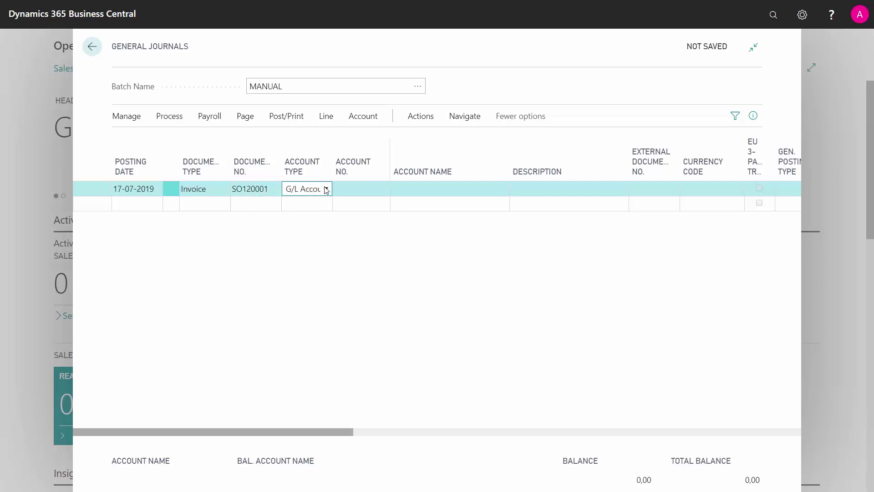
Set the line's account to Customer 10000
{"action": "left_click", "coordinate": [325, 189]}
{"action": "left_click", "coordinate": [311, 213]}
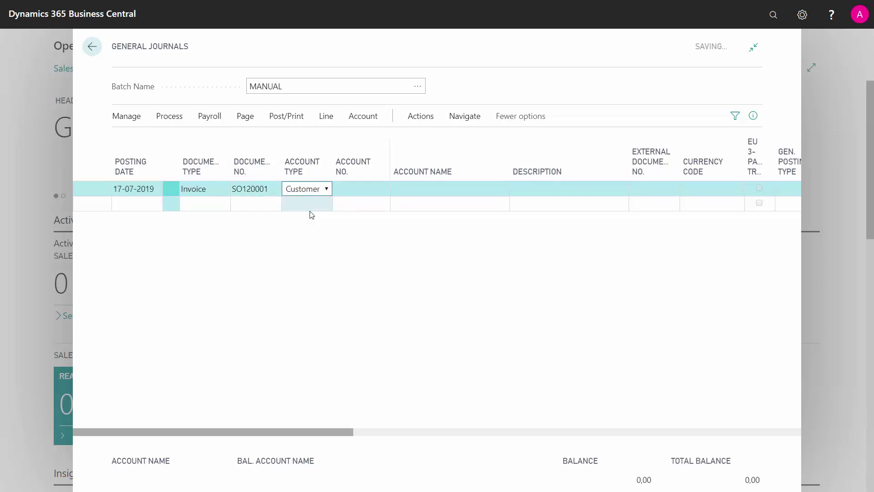
{"action": "left_click", "coordinate": [371, 185]}
{"action": "type", "text": "10000"}
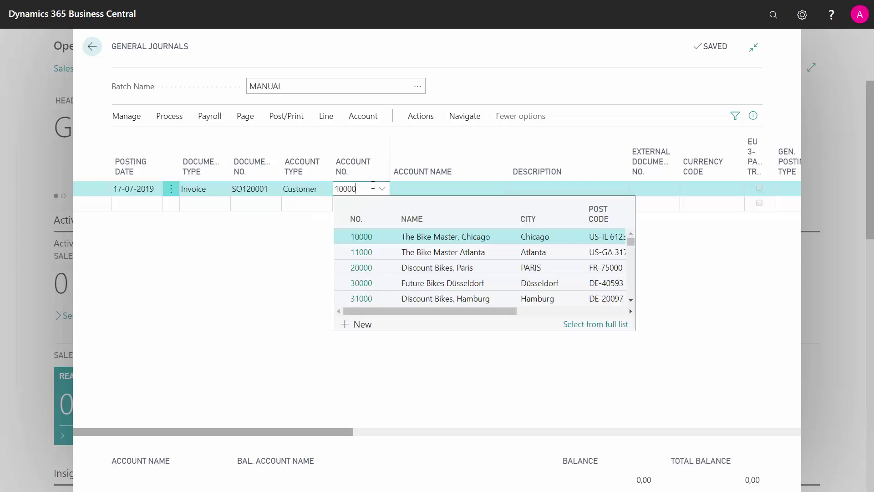
{"action": "key", "text": "Tab"}
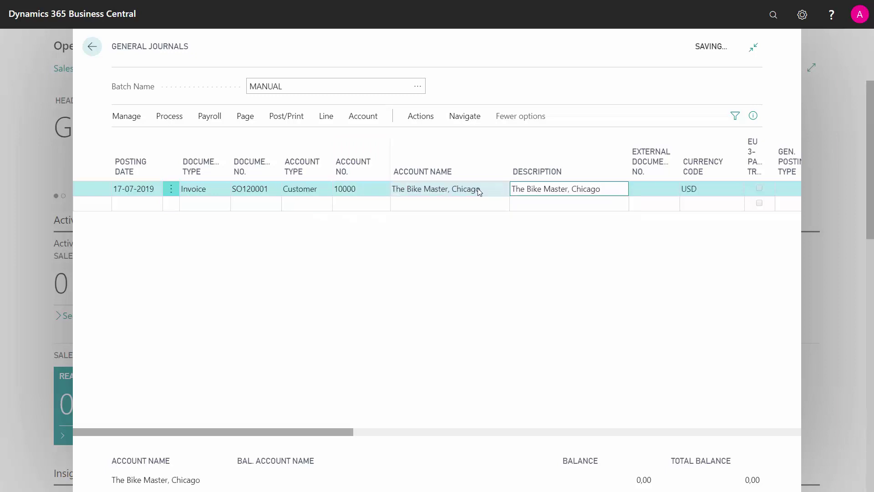
Replace the line description with 'Order 10023'
{"action": "left_click_drag", "start_coordinate": [600, 188], "coordinate": [492, 188]}
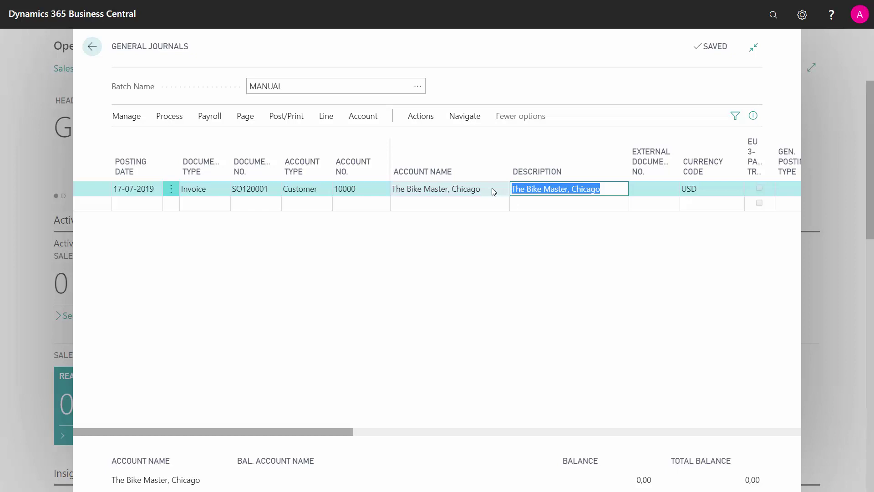
{"action": "type", "text": "Ord"}
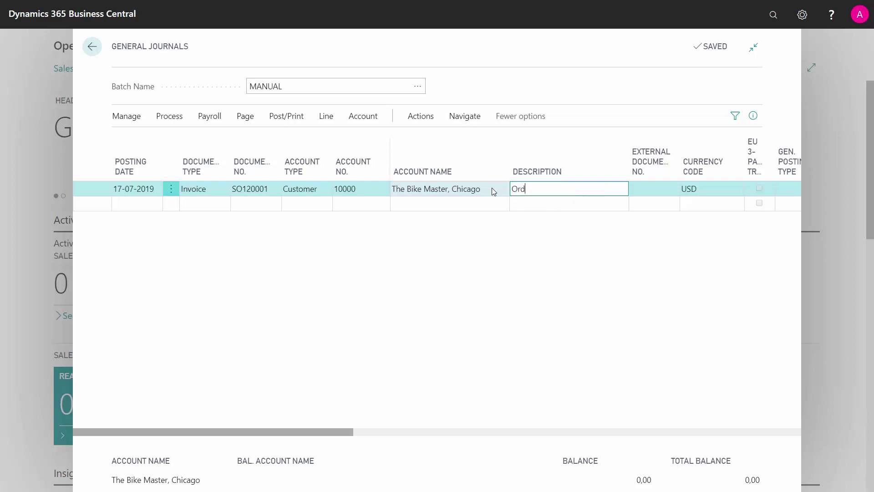
{"action": "type", "text": "er 10023"}
{"action": "key", "text": "Tab"}
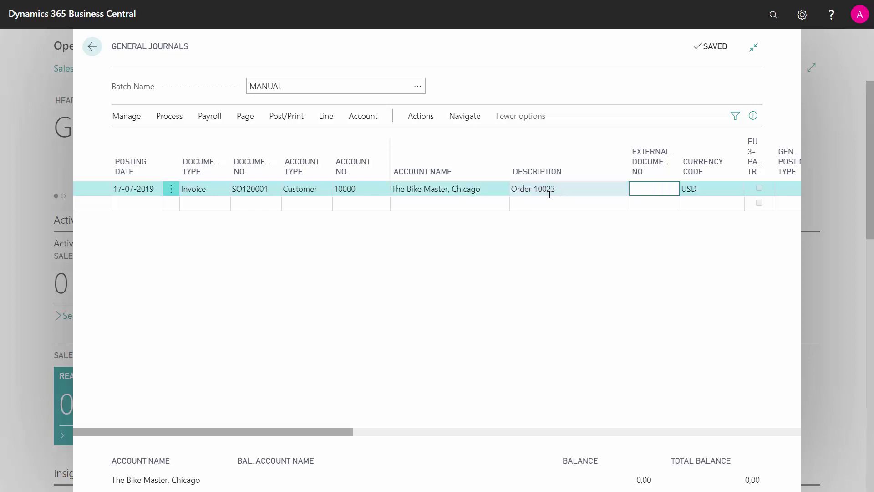
{"action": "left_click", "coordinate": [269, 189]}
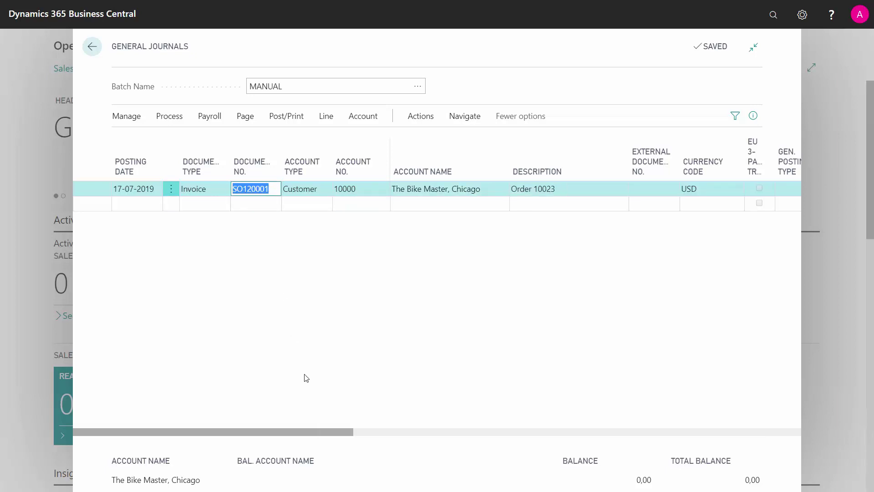
{"action": "left_click", "coordinate": [569, 188]}
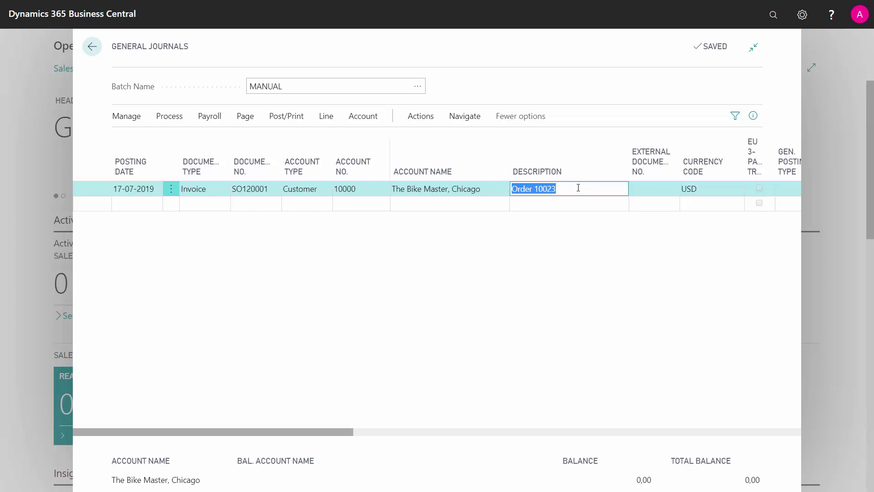
Enter an amount of 27.471,38 on the USD invoice line
{"action": "left_click_drag", "start_coordinate": [296, 431], "coordinate": [365, 428]}
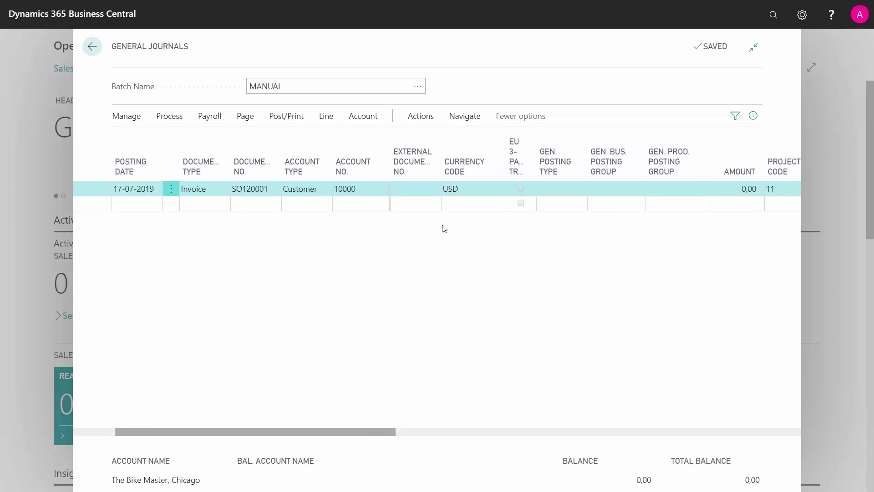
{"action": "left_click", "coordinate": [473, 188]}
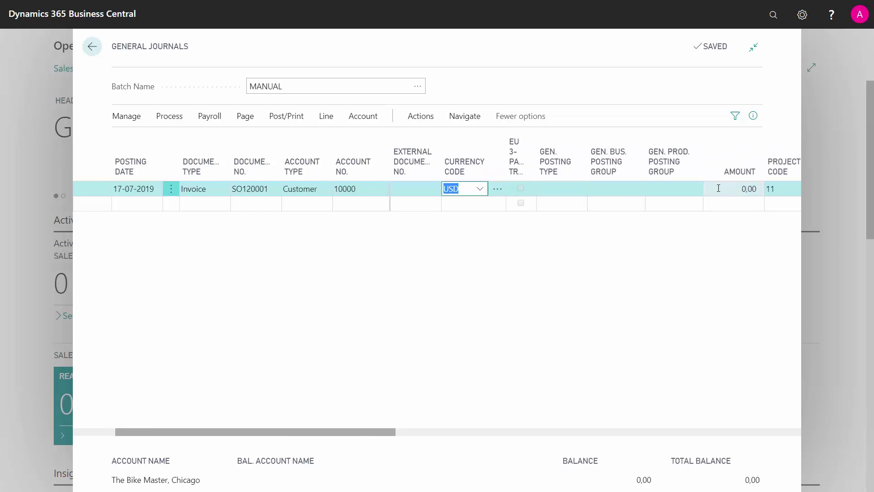
{"action": "left_click", "coordinate": [759, 189]}
{"action": "type", "text": "27471,38"}
{"action": "key", "text": "Tab"}
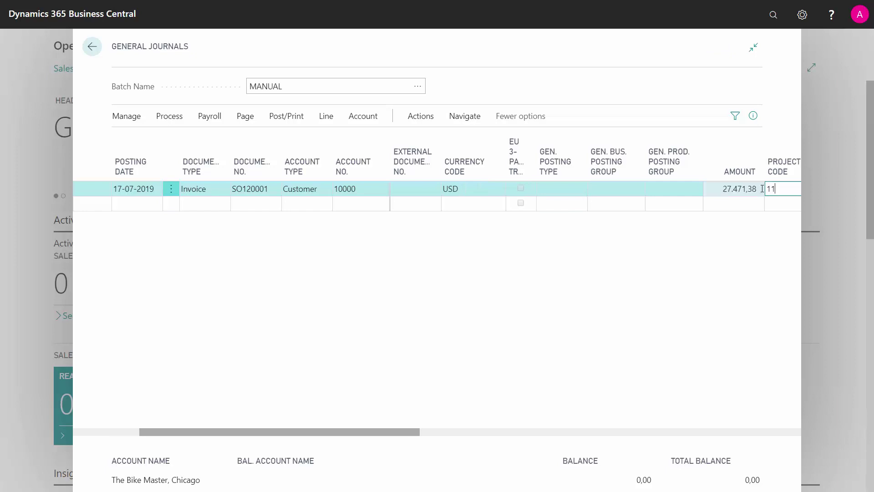
Select project code 11 on the invoice line
{"action": "left_click_drag", "start_coordinate": [396, 425], "coordinate": [453, 434]}
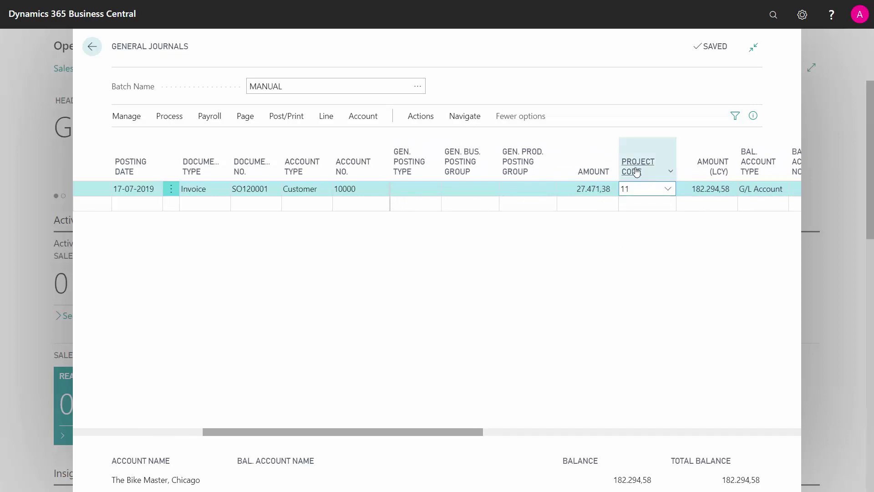
{"action": "mouse_move", "coordinate": [636, 172]}
{"action": "left_click", "coordinate": [636, 190]}
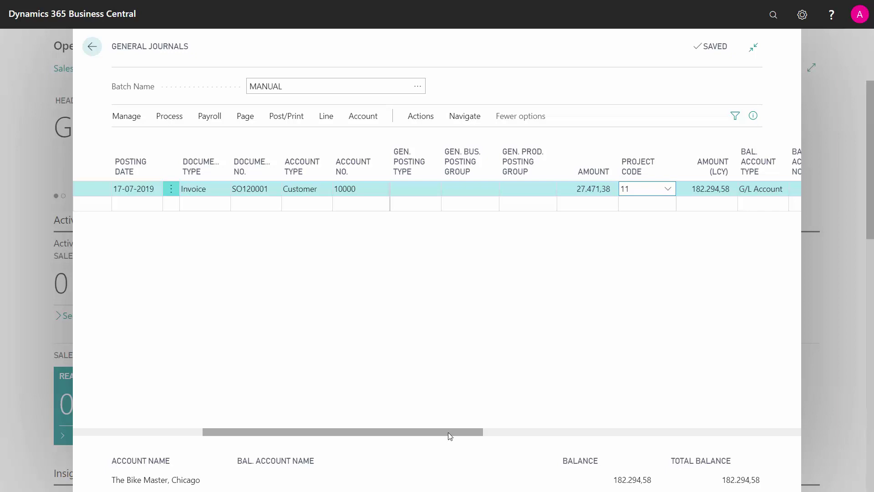
{"action": "left_click_drag", "start_coordinate": [448, 432], "coordinate": [463, 432]}
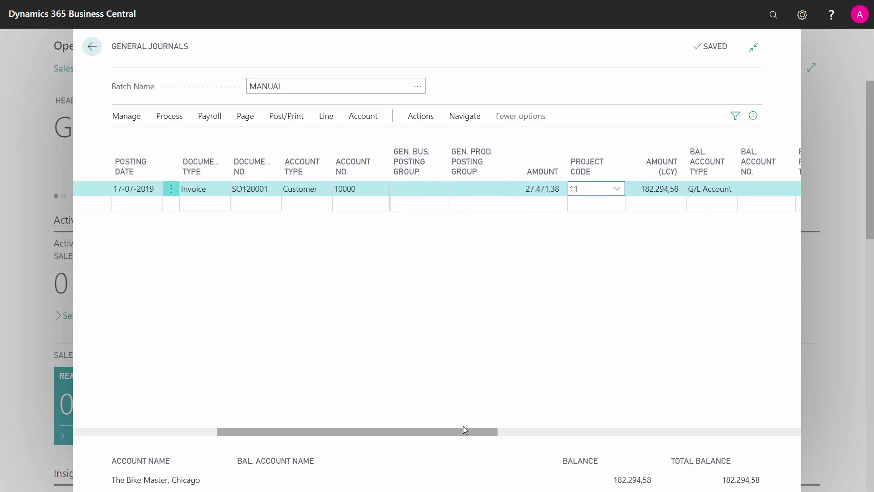
Look up the customers' receivables account in the Customer Posting Groups page
{"action": "key", "text": "Return"}
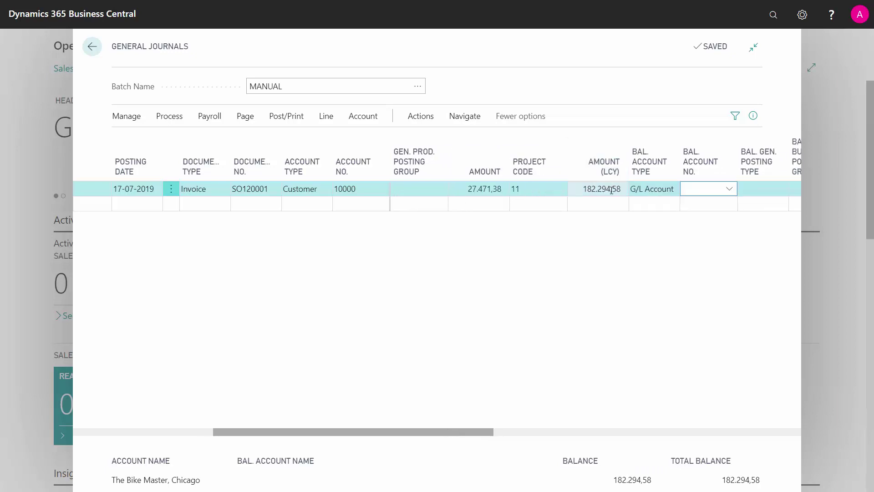
{"action": "left_click_drag", "start_coordinate": [433, 431], "coordinate": [497, 430]}
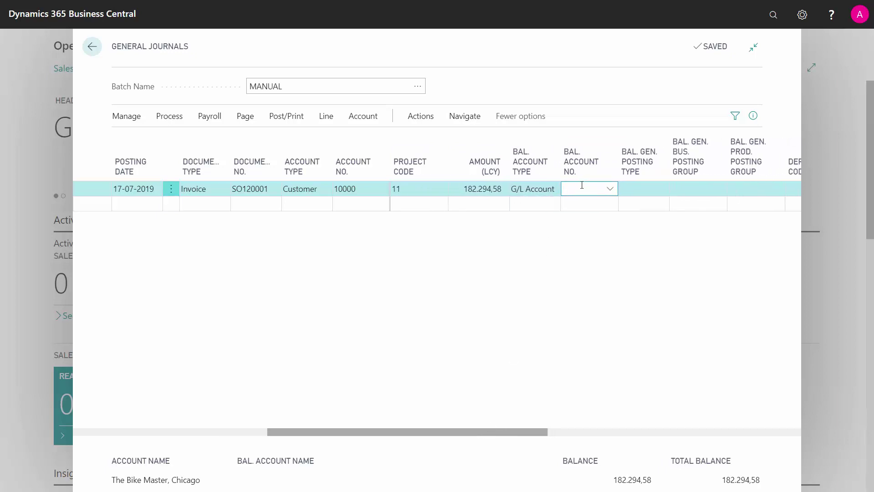
{"action": "left_click", "coordinate": [581, 186]}
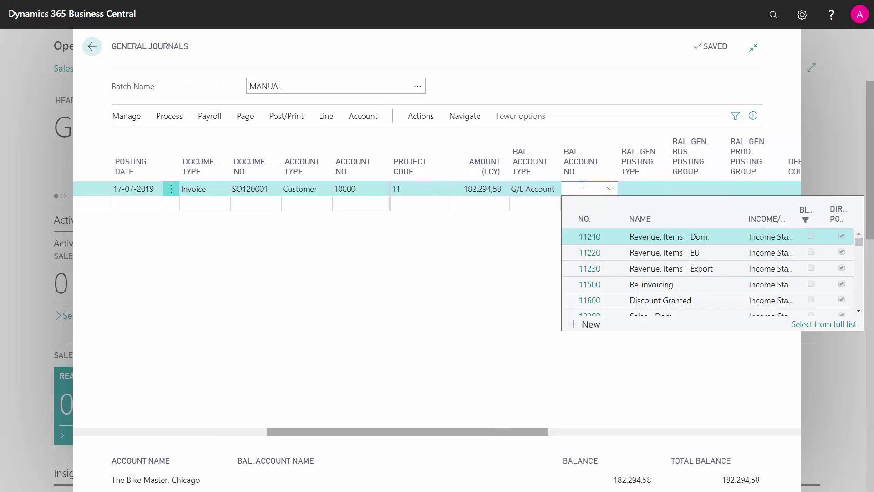
{"action": "left_click", "coordinate": [773, 17]}
{"action": "type", "text": "cust pro"}
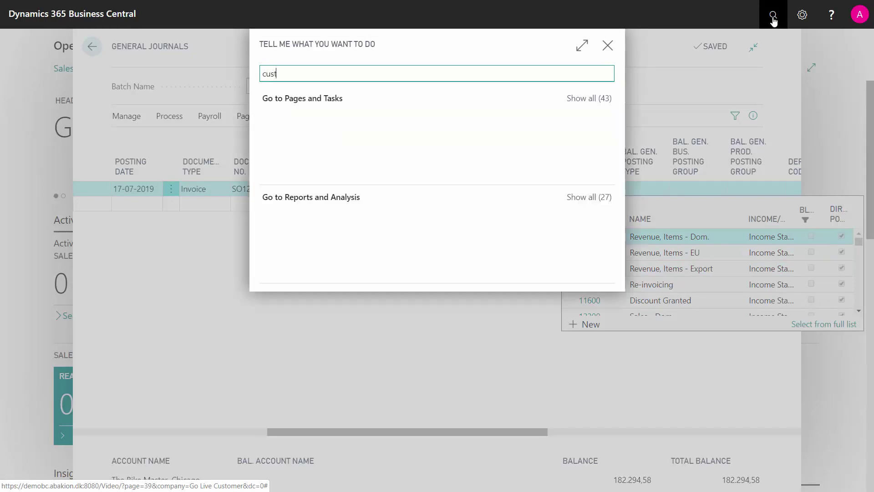
{"action": "key", "text": "BackSpace"}
{"action": "key", "text": "BackSpace"}
{"action": "type", "text": "ost"}
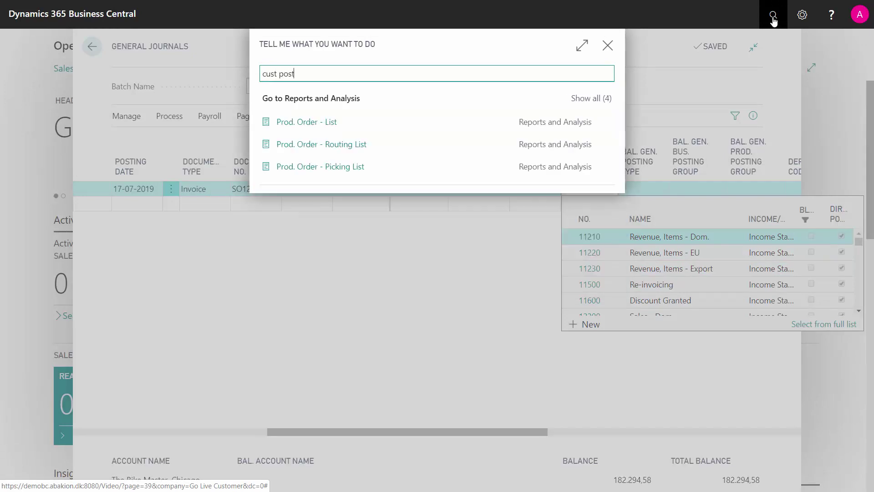
{"action": "left_click", "coordinate": [351, 129]}
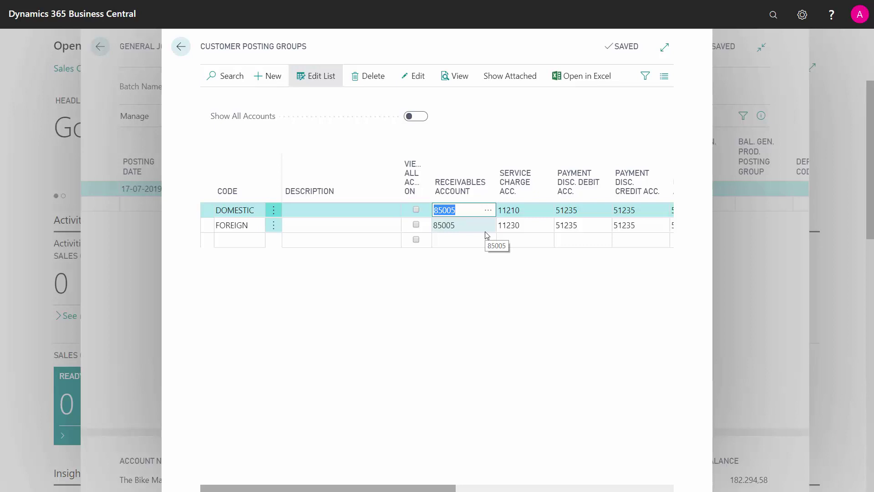
Set the line's balancing account number to 85005
{"action": "key", "text": "Escape"}
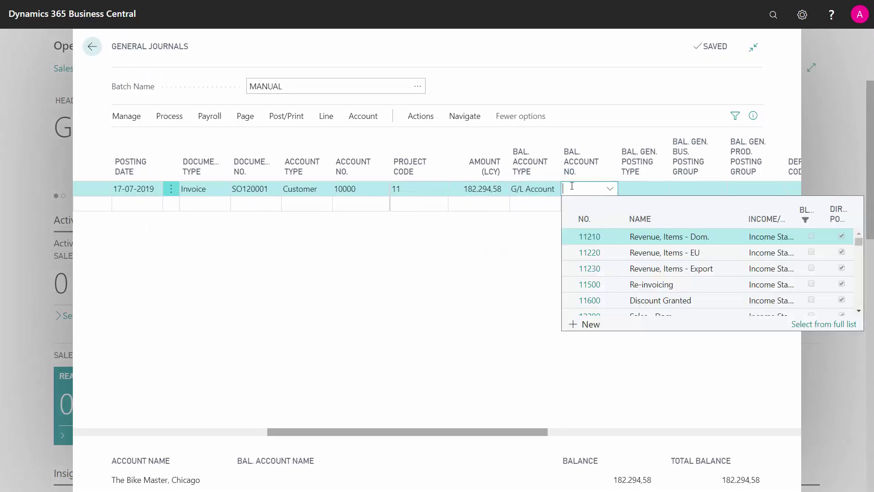
{"action": "type", "text": "85005"}
{"action": "key", "text": "Tab"}
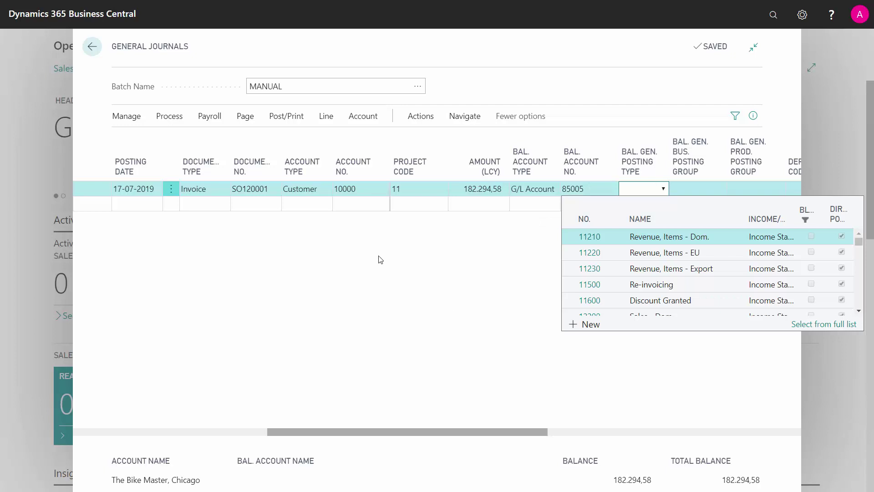
Add a second journal line as a Credit Memo for customer 10000, then open the batch list
{"action": "left_click", "coordinate": [208, 209]}
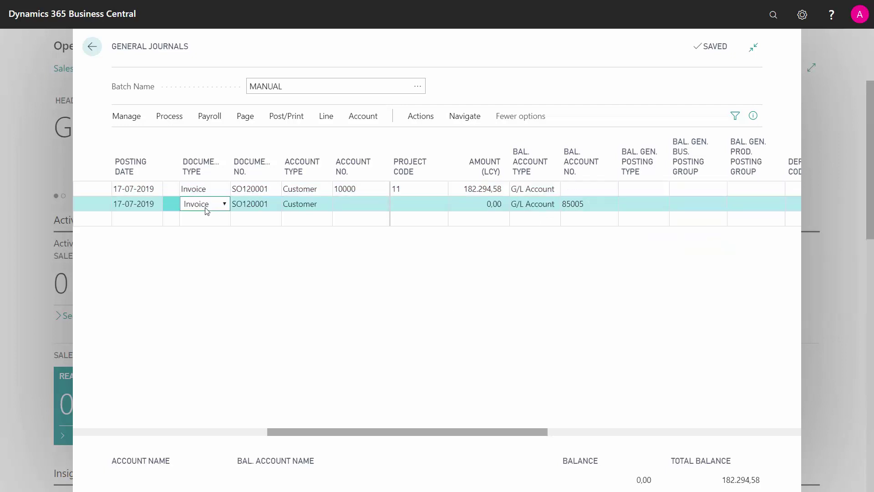
{"action": "left_click", "coordinate": [223, 204]}
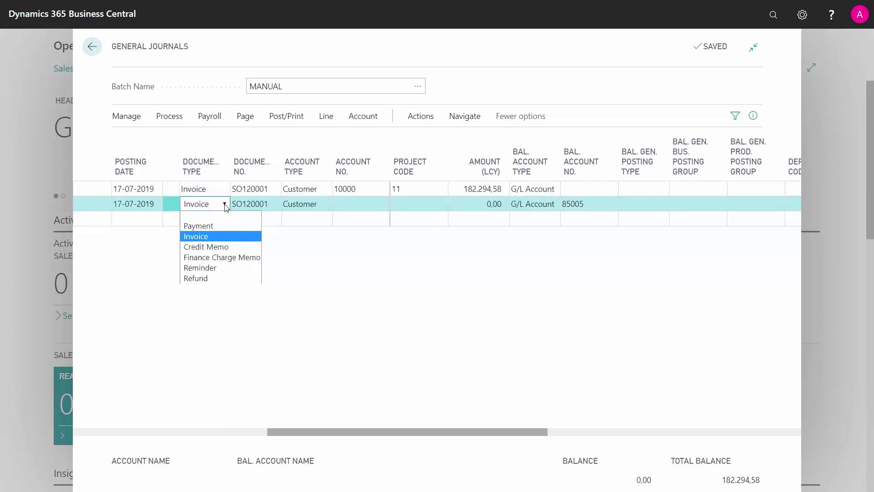
{"action": "left_click", "coordinate": [207, 246]}
{"action": "left_click", "coordinate": [351, 201]}
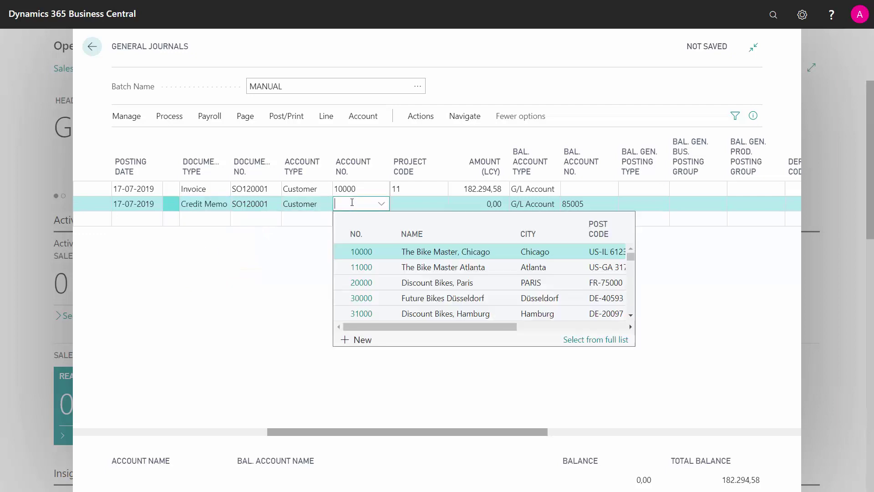
{"action": "type", "text": "10000"}
{"action": "key", "text": "Tab"}
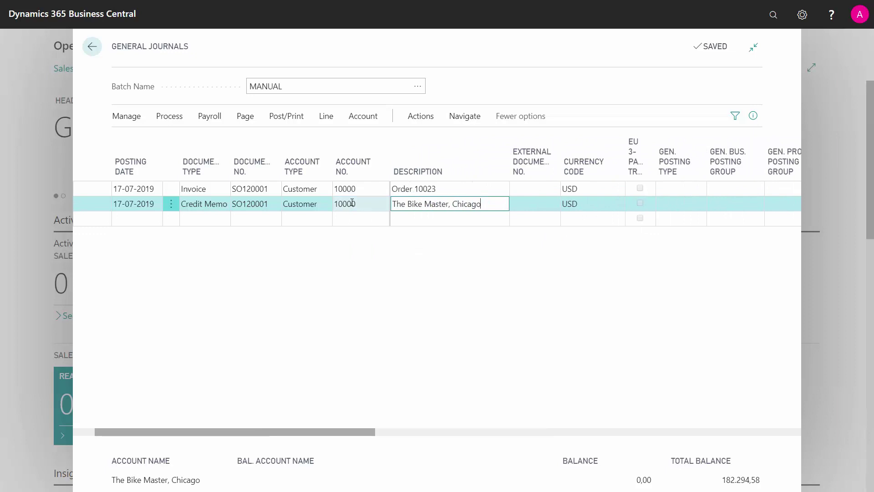
{"action": "left_click", "coordinate": [417, 86]}
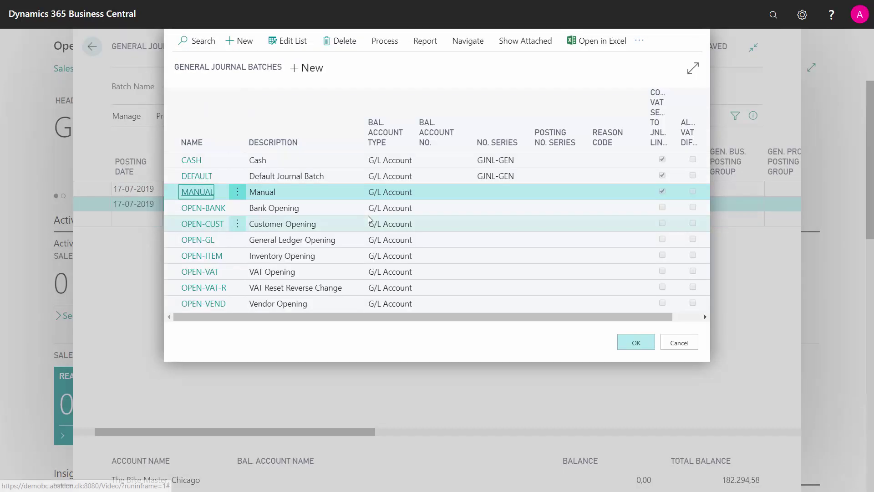
Switch to the OPEN-CUST batch and post all its customer opening lines
{"action": "left_click", "coordinate": [324, 223]}
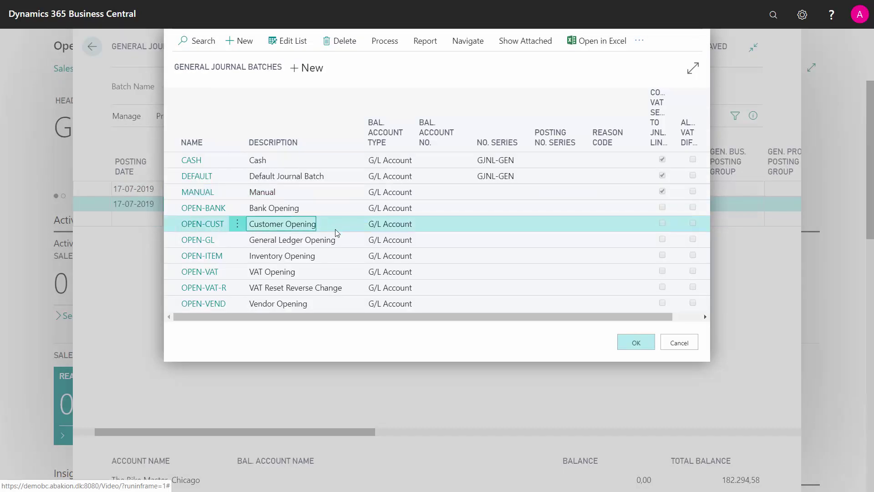
{"action": "left_click", "coordinate": [637, 344]}
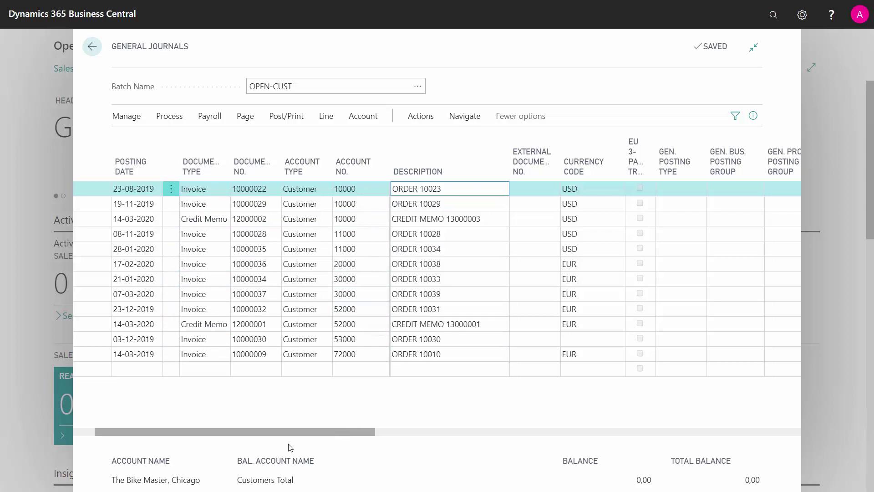
{"action": "left_click_drag", "start_coordinate": [292, 433], "coordinate": [464, 447]}
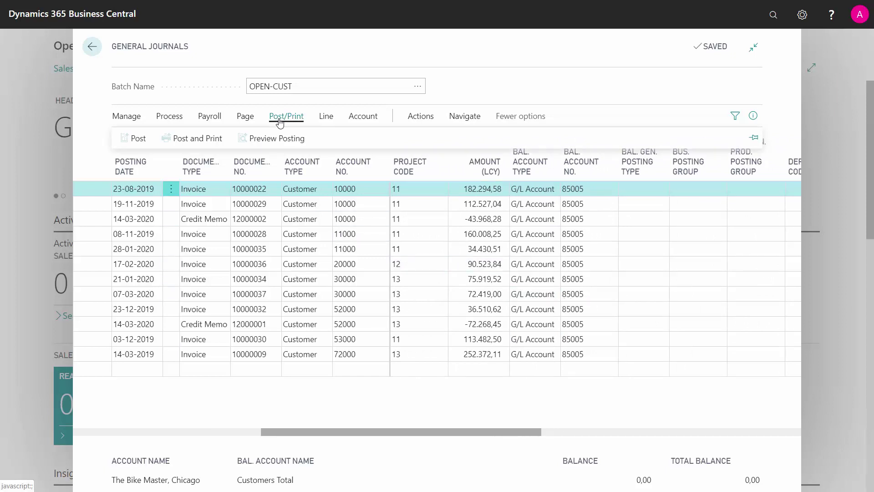
{"action": "left_click", "coordinate": [137, 138]}
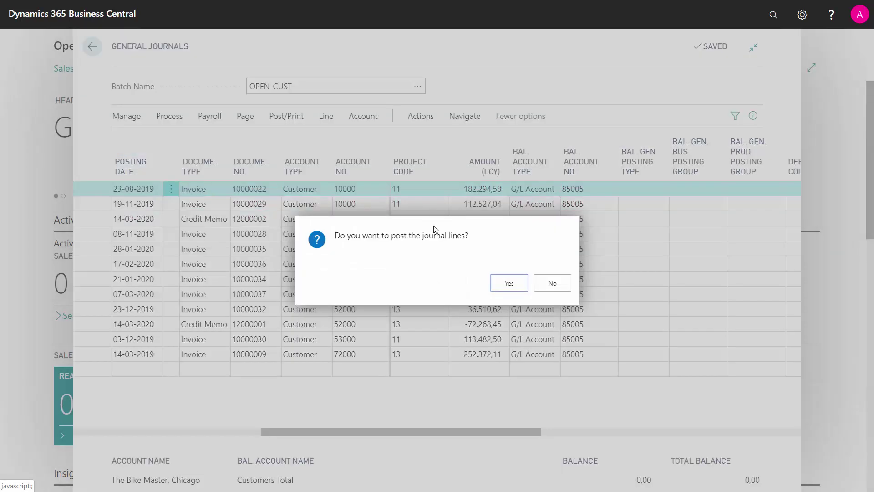
{"action": "left_click", "coordinate": [505, 282]}
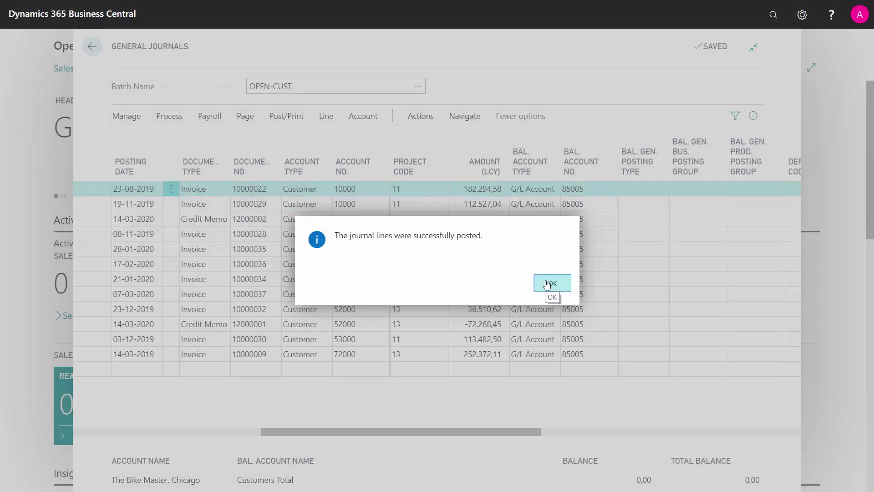
{"action": "left_click", "coordinate": [546, 284]}
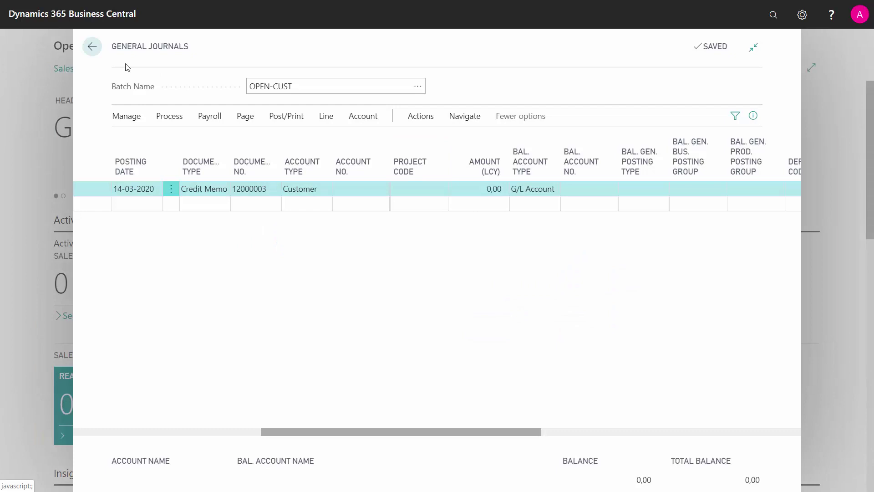
Open the Chart of Accounts and view account 11210's ledger entries with the account filter removed
{"action": "left_click", "coordinate": [92, 48]}
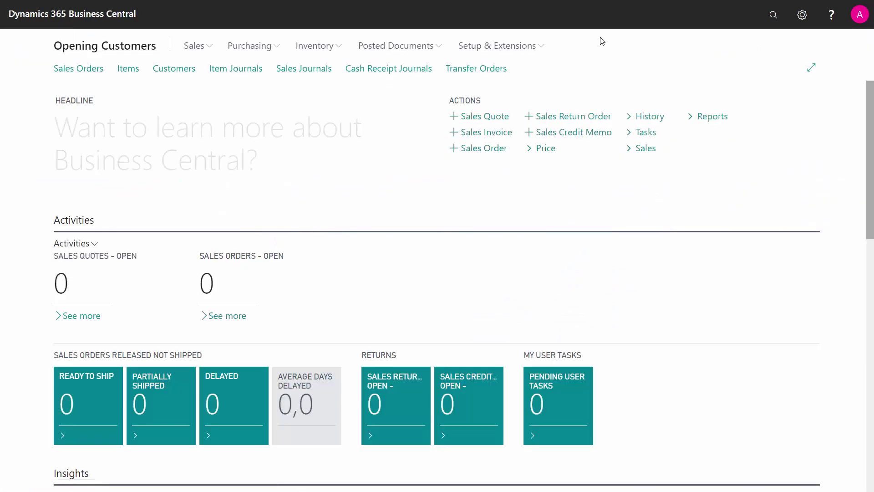
{"action": "left_click", "coordinate": [772, 17]}
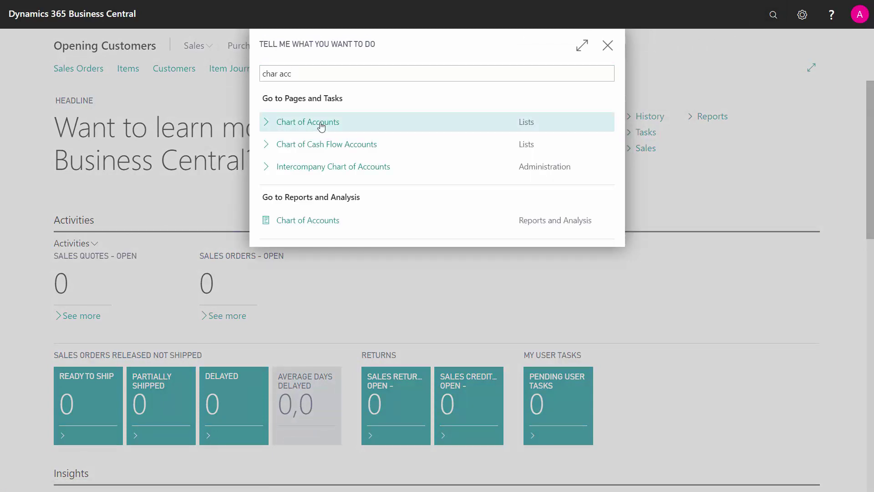
{"action": "left_click", "coordinate": [321, 127]}
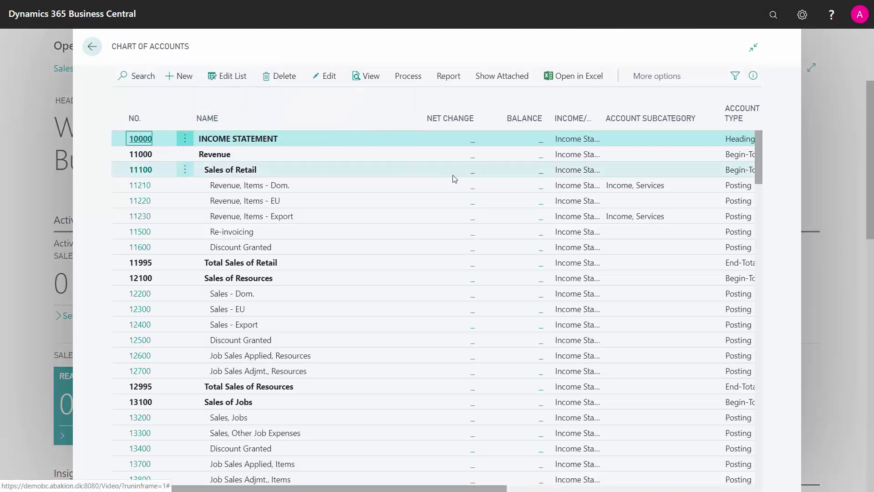
{"action": "left_click", "coordinate": [455, 190]}
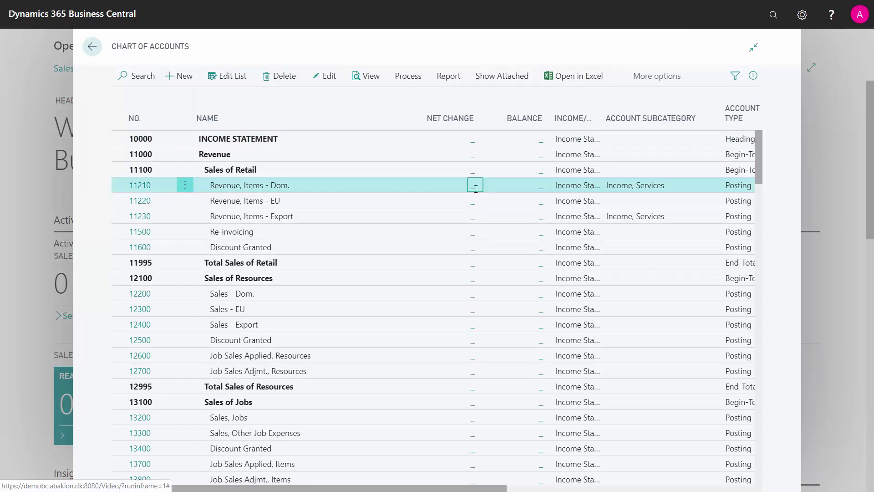
{"action": "left_click", "coordinate": [475, 186]}
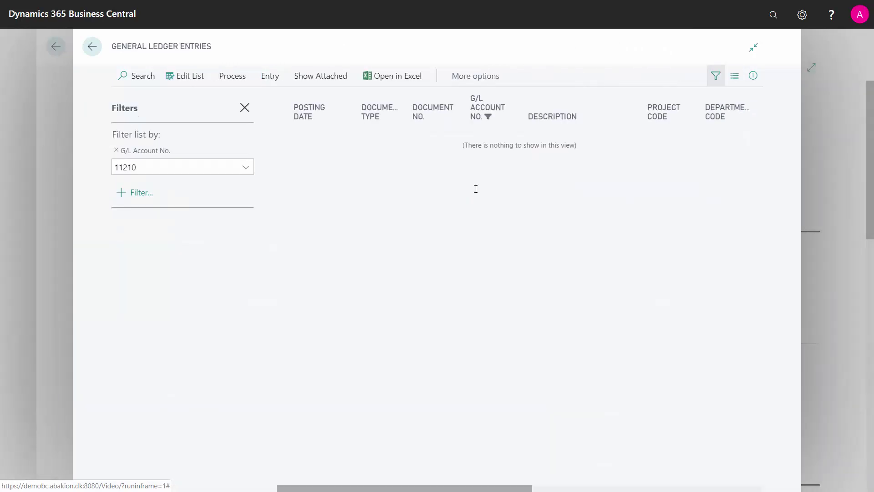
{"action": "left_click", "coordinate": [117, 151]}
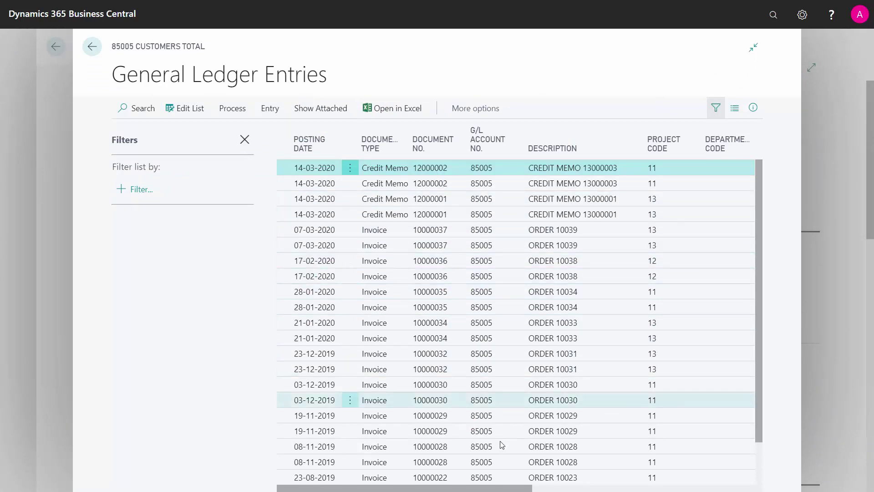
Review the entries, then search the chart for account 85005
{"action": "left_click_drag", "start_coordinate": [508, 488], "coordinate": [466, 485]}
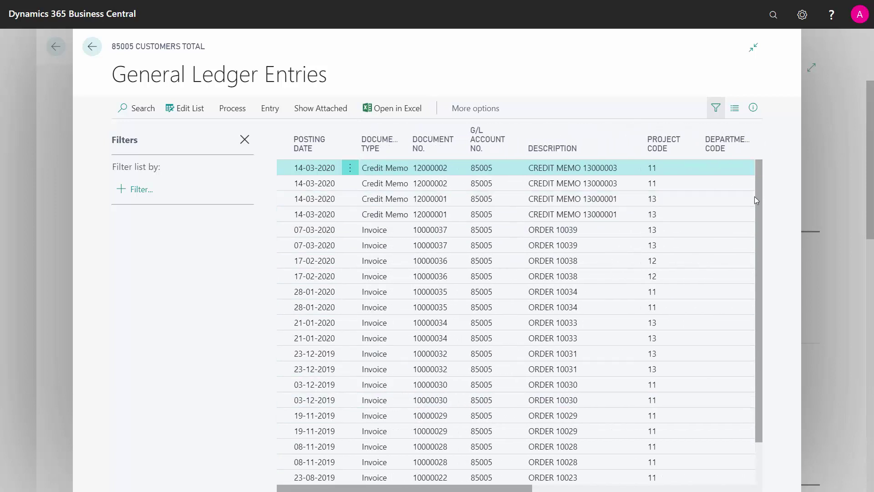
{"action": "left_click_drag", "start_coordinate": [754, 196], "coordinate": [759, 236]}
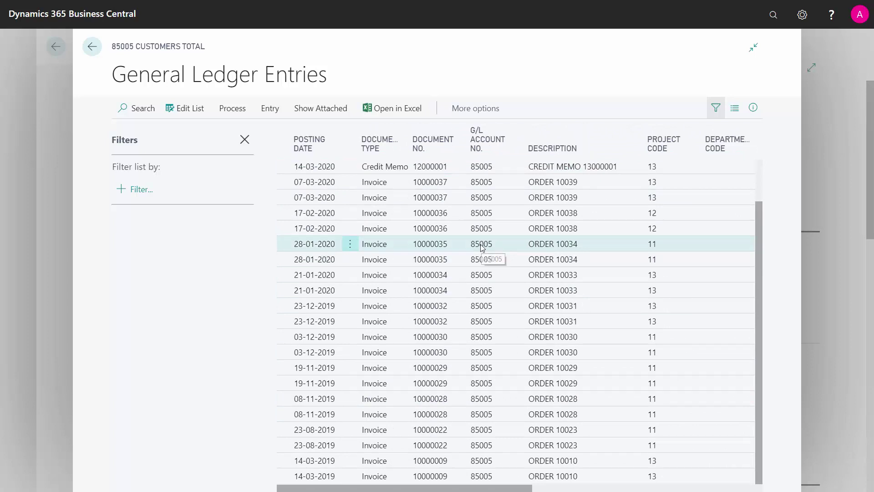
{"action": "key", "text": "Escape"}
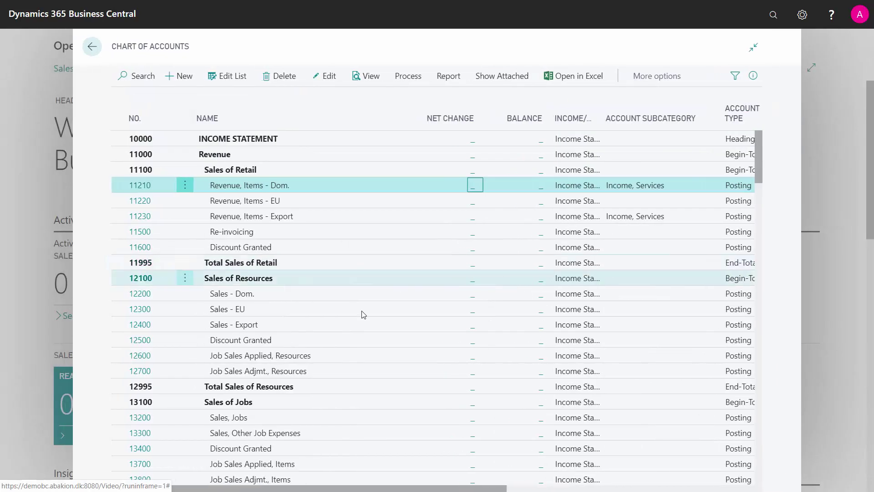
{"action": "left_click", "coordinate": [132, 75]}
{"action": "type", "text": "85005"}
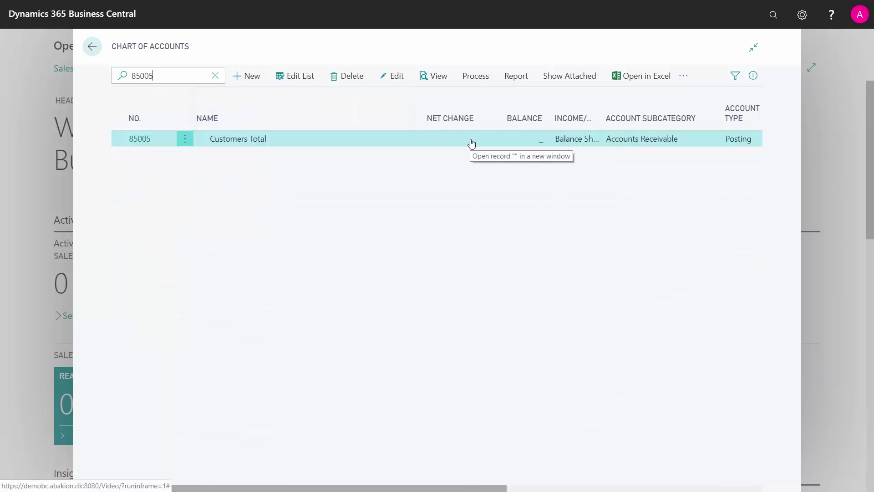
Open Customer Ledger Entries and hide the FactBox to show the original and remaining amounts
{"action": "left_click", "coordinate": [774, 17]}
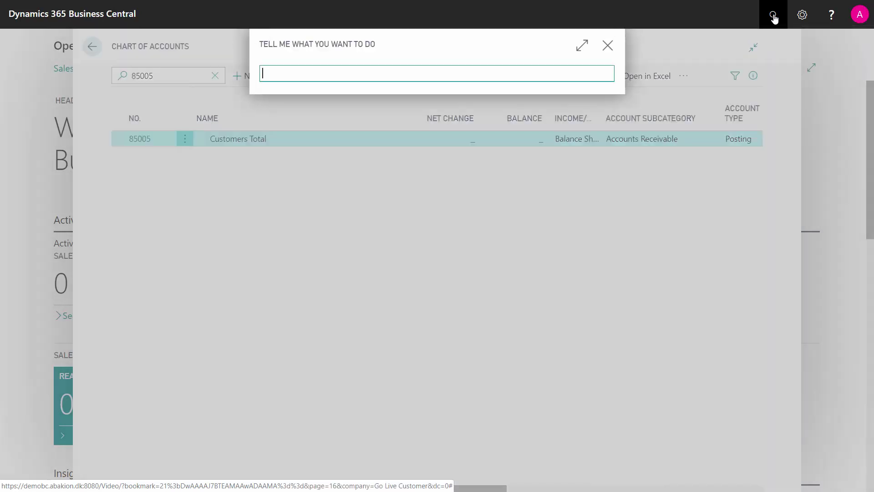
{"action": "type", "text": "cust led"}
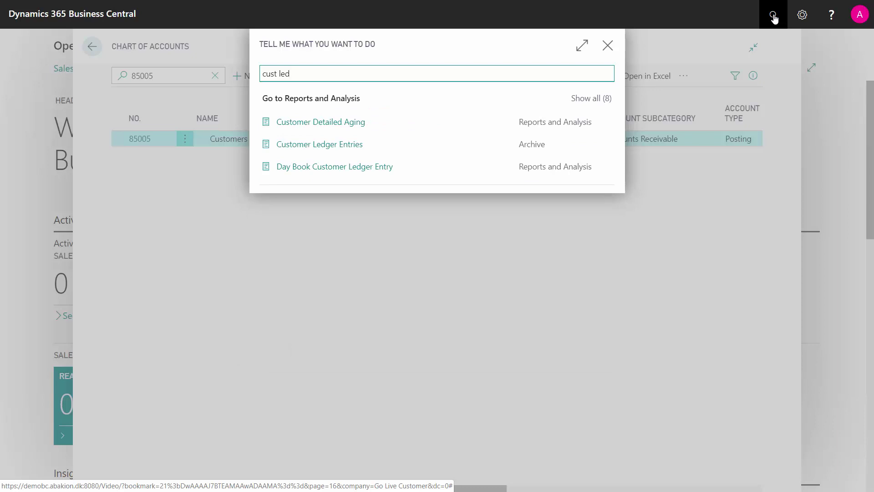
{"action": "left_click", "coordinate": [340, 145]}
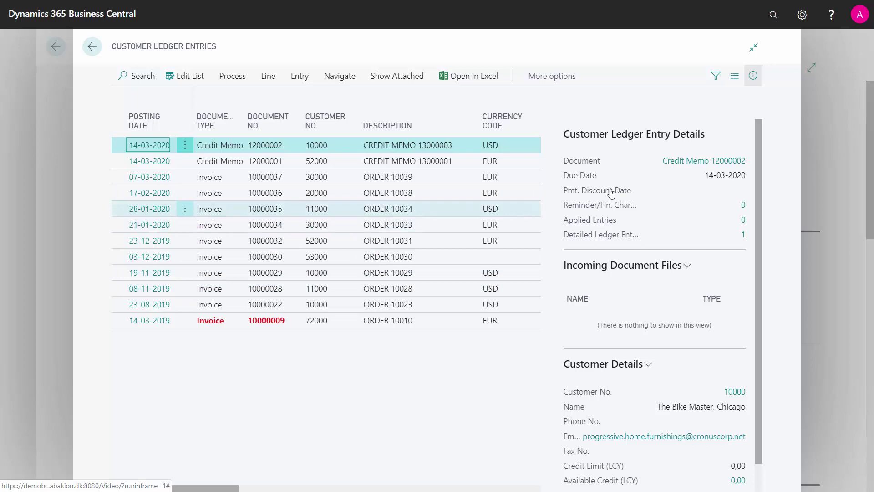
{"action": "left_click", "coordinate": [754, 79]}
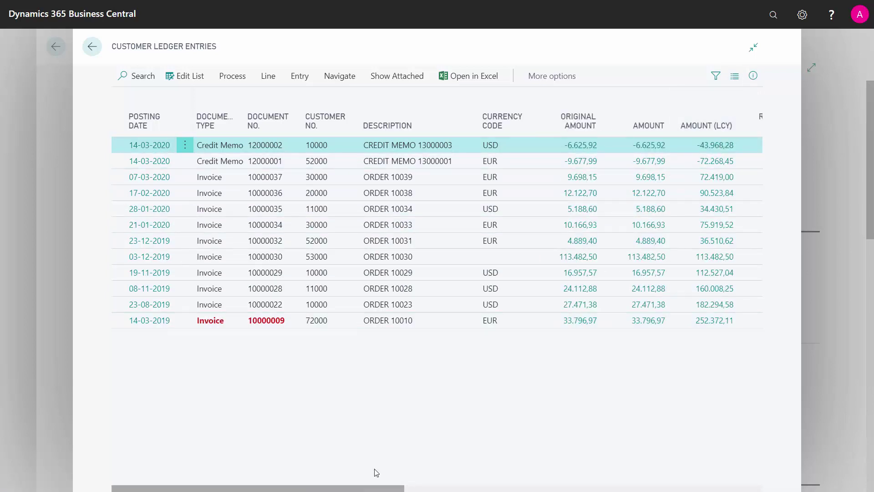
{"action": "left_click_drag", "start_coordinate": [348, 489], "coordinate": [407, 490]}
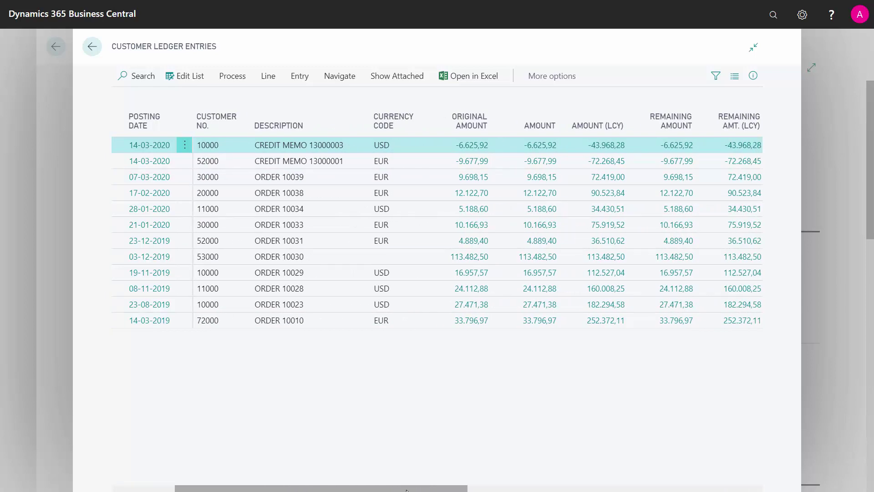